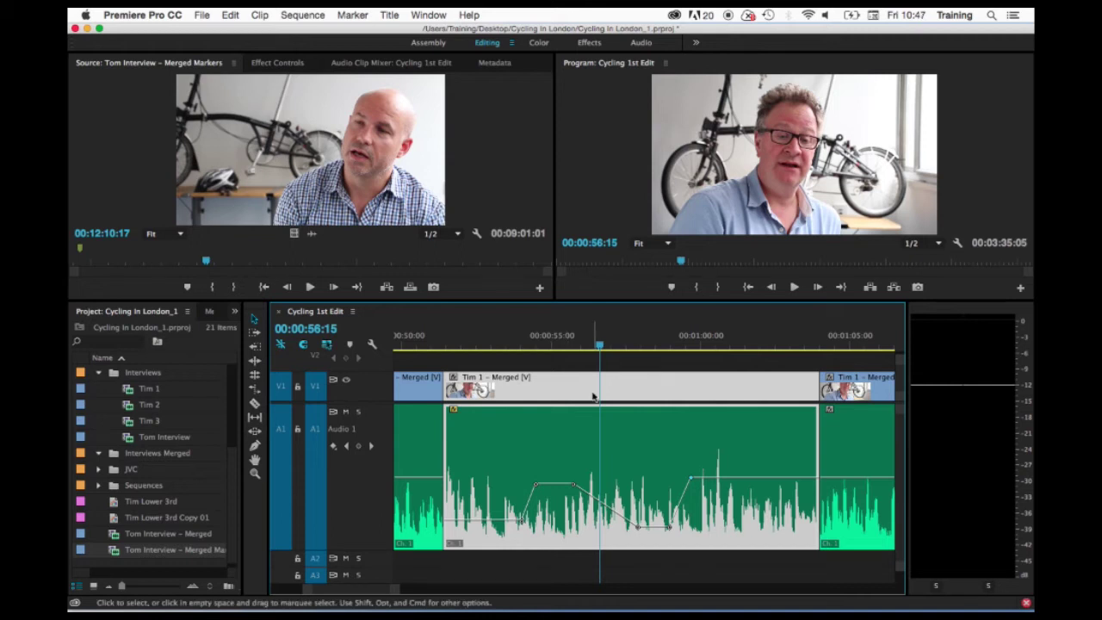
Zoom the Timeline in two steps on the Tim 1 – Merged clip's audio at the playhead.
key("equal")
key("equal")
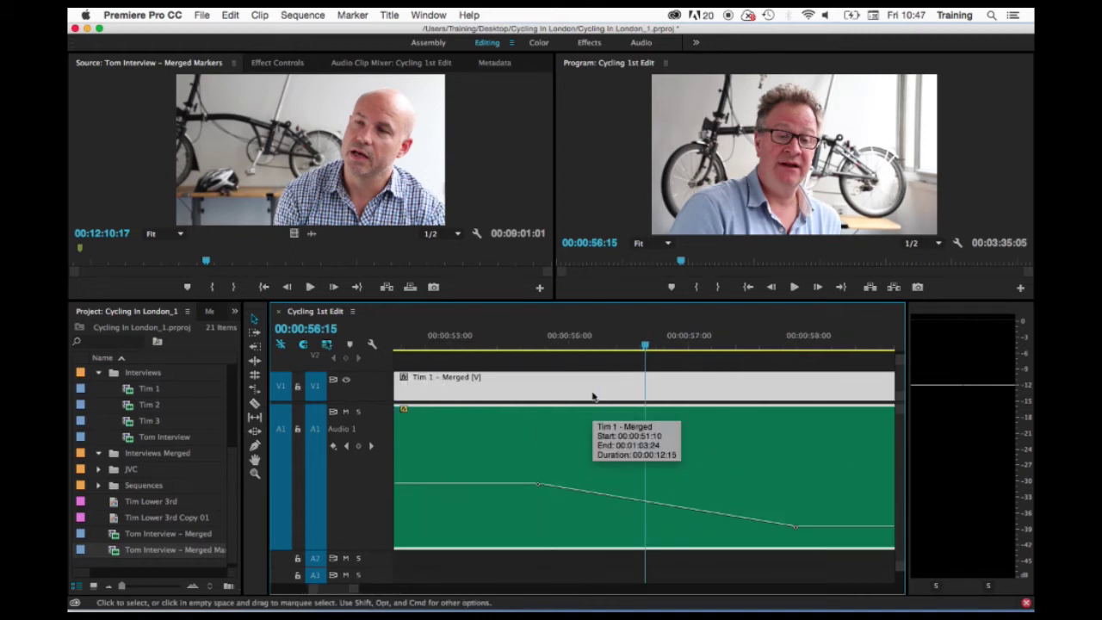
key("equal")
key("equal")
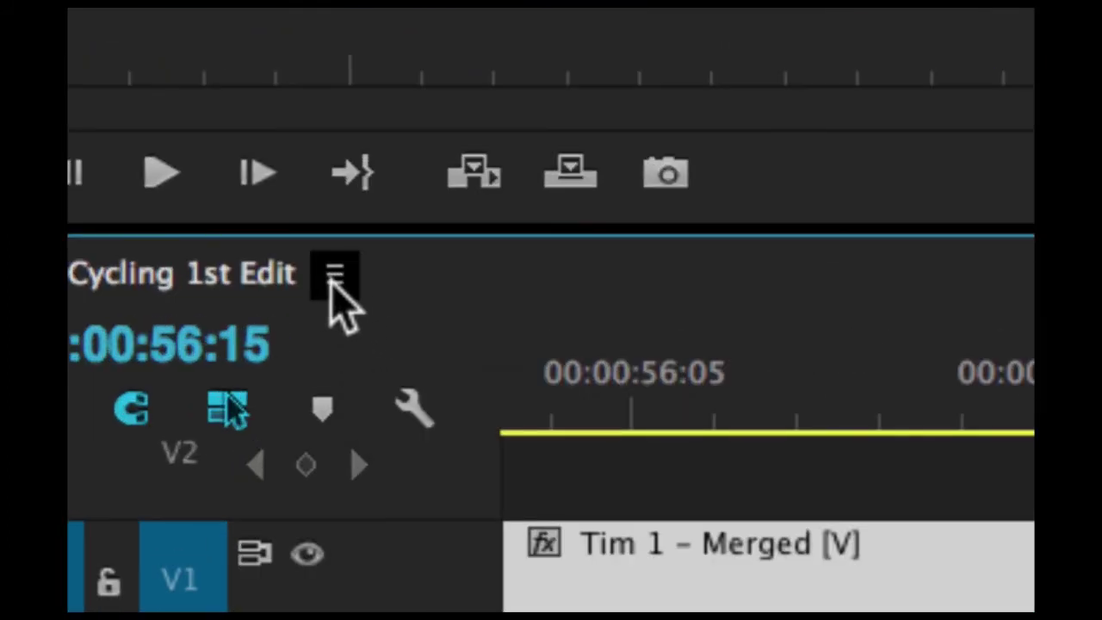
Switch the Cycling 1st Edit timeline to Show Audio Time Units, so the playhead reads 00:00:56:30590.
left_click(335, 275)
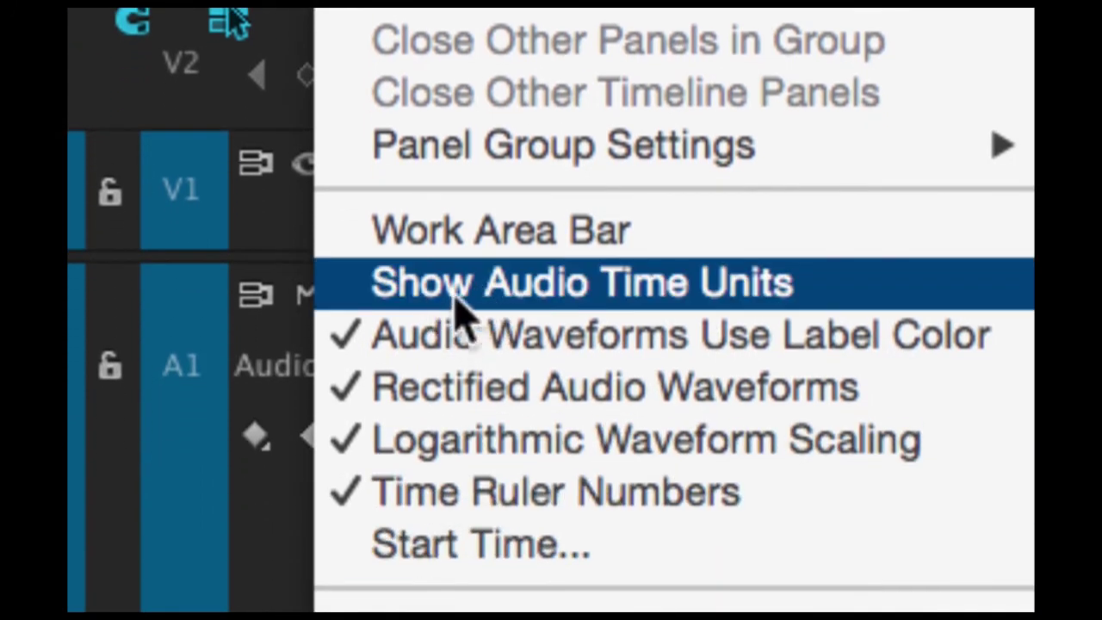
left_click(468, 291)
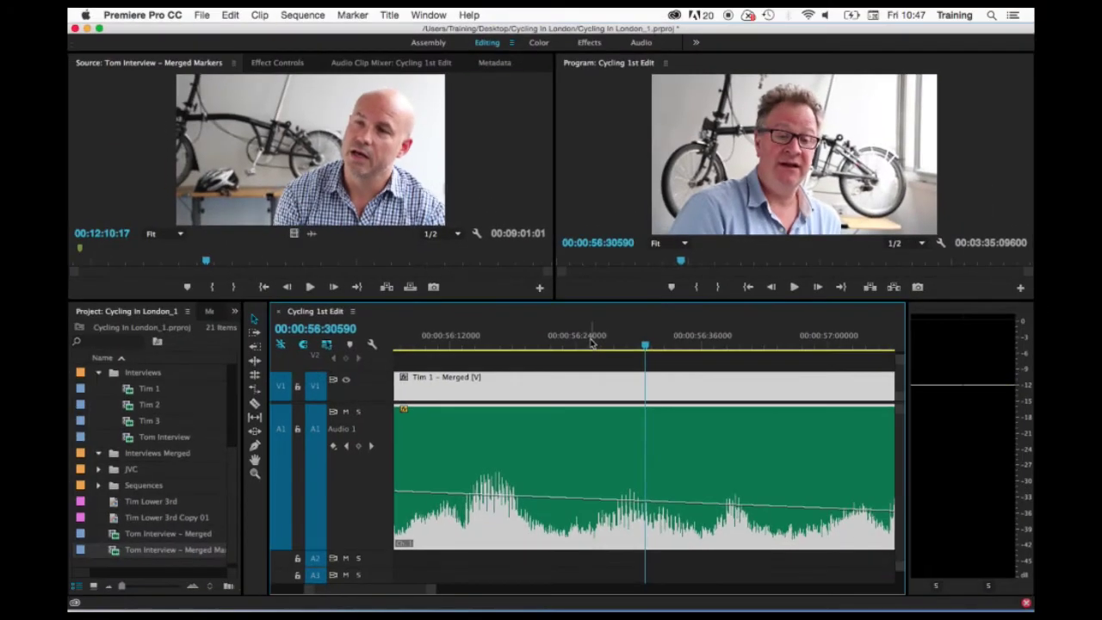
Zoom the Timeline in four steps to audio-sample level around 00:00:56:30590.
key("equal")
key("equal")
key("equal")
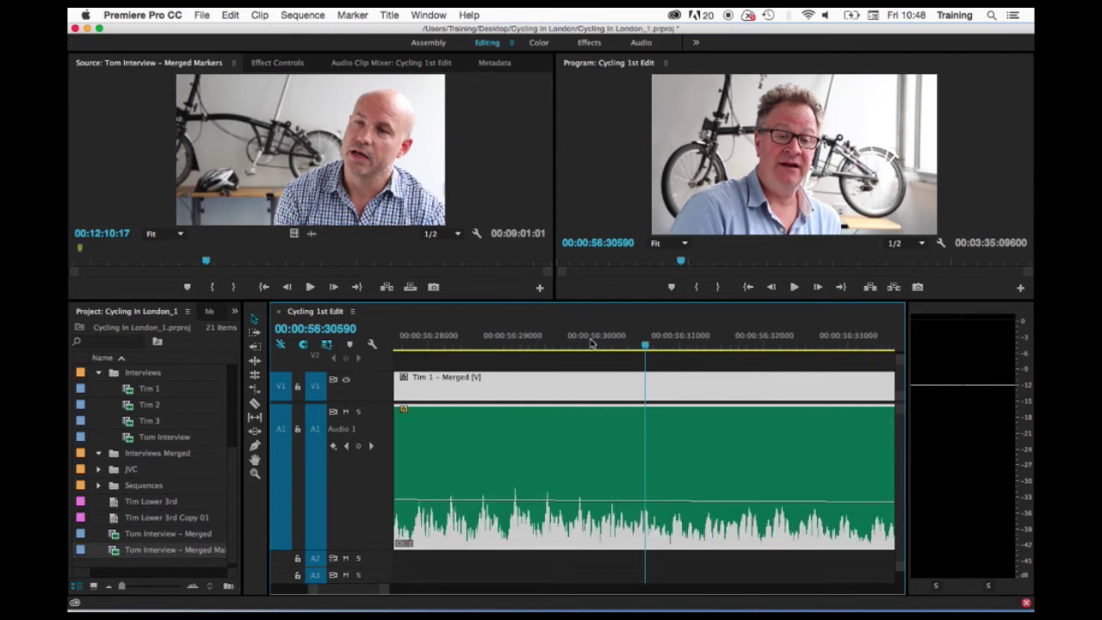
key("equal")
key("equal")
key("equal")
key("equal")
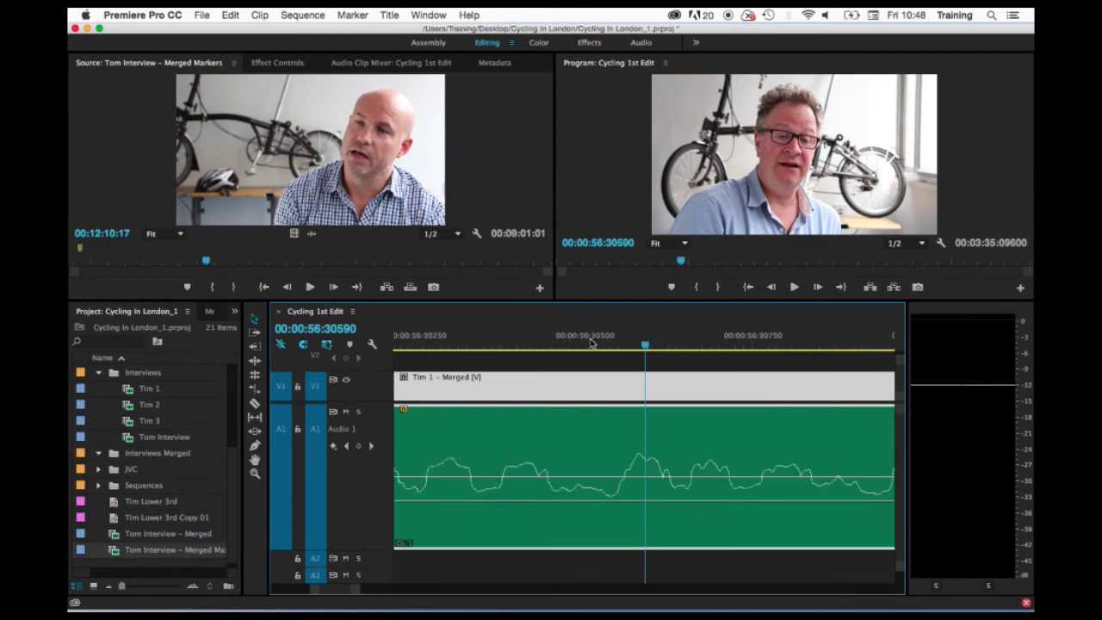
key("equal")
key("equal")
key("equal")
key("equal")
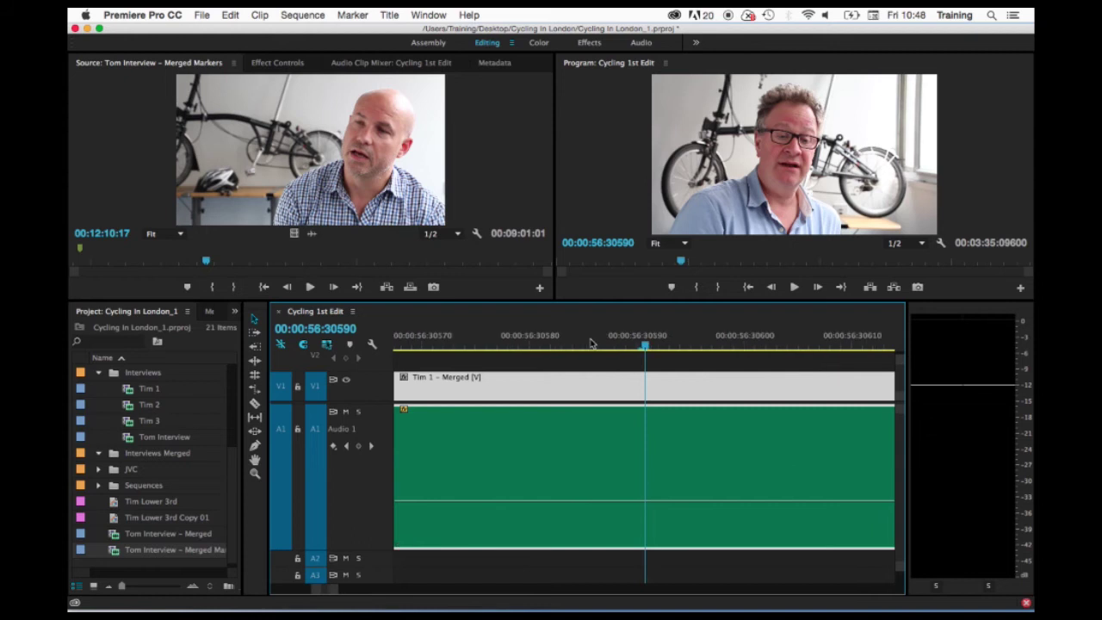
key("equal")
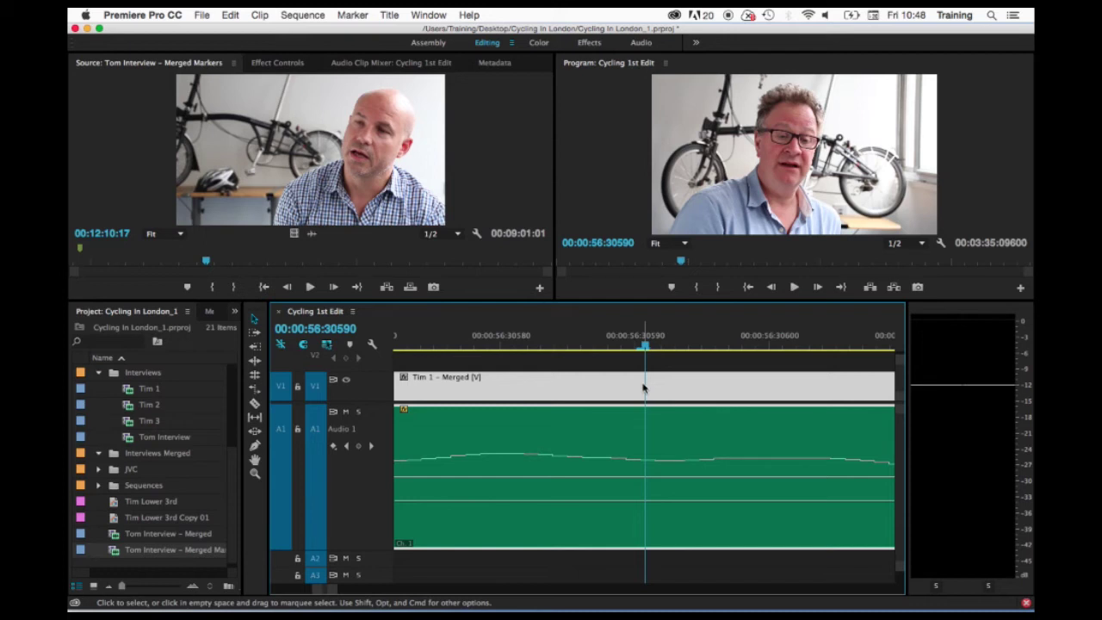
Add volume keyframes on the Tim 1 – Merged audio and pull the middle down into a sub-frame dip.
key("minus")
key("minus")
key("minus")
key("minus")
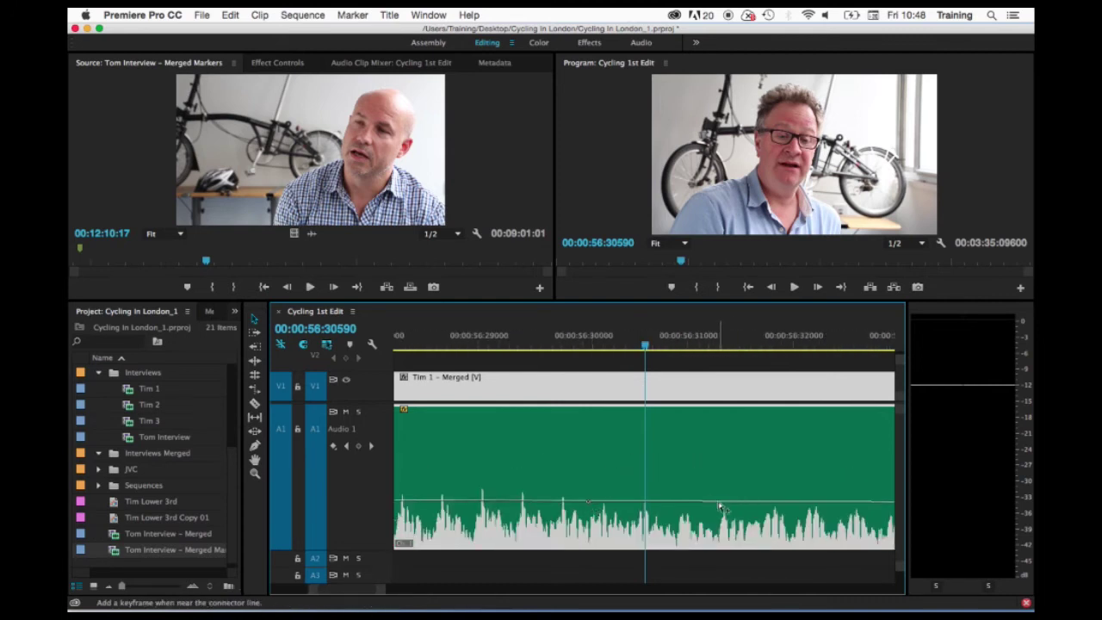
left_click(550, 502, "super")
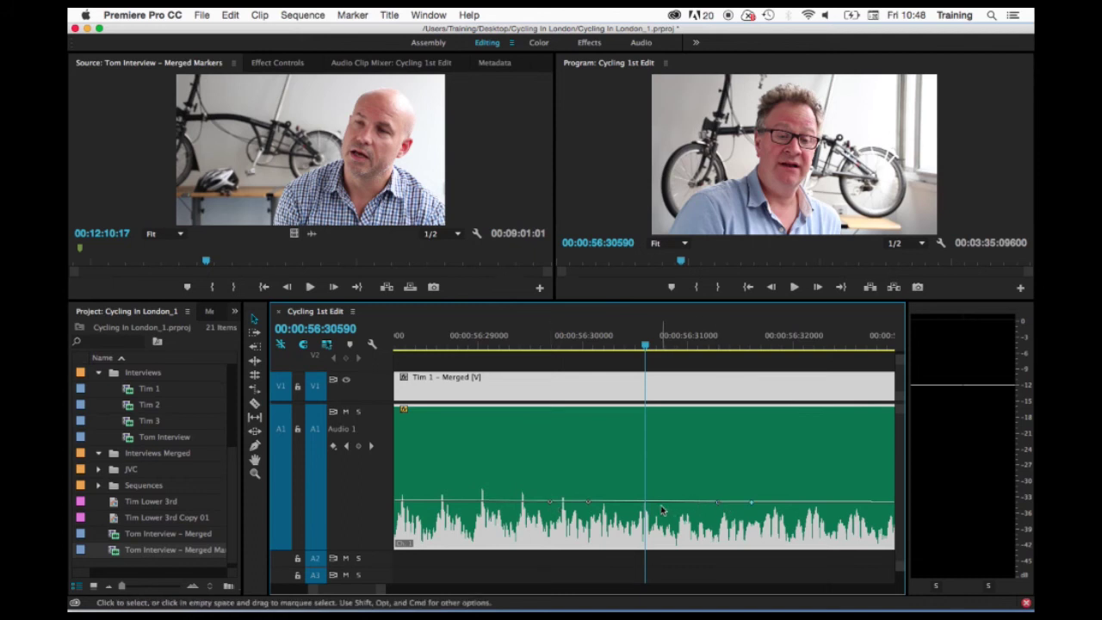
left_click_drag(659, 509, 638, 570)
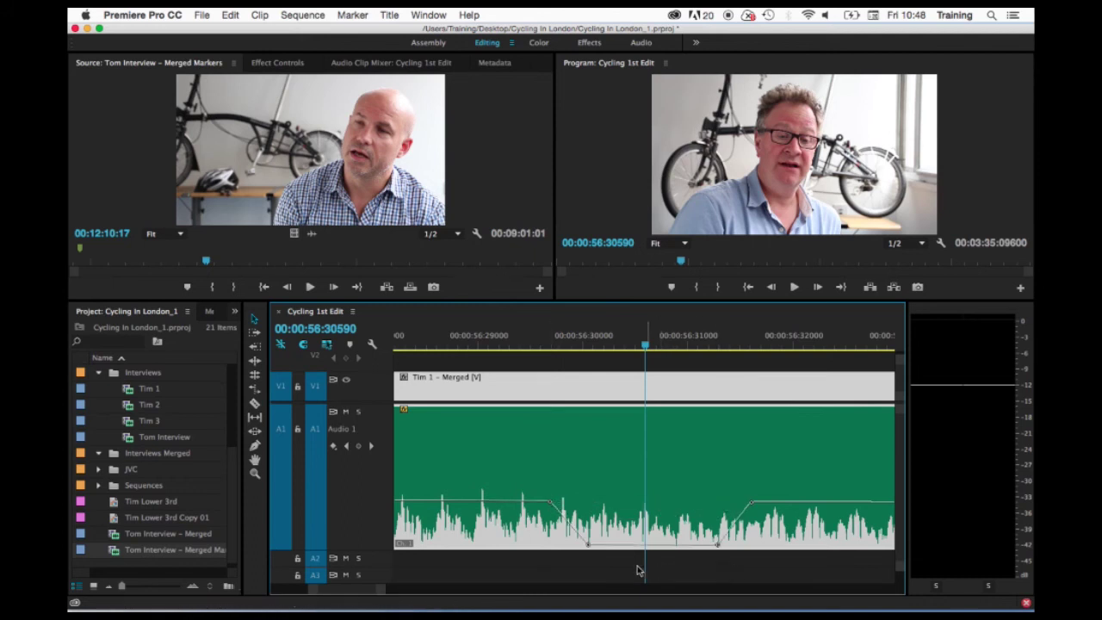
Zoom out and play back from just before the dip to hear it.
key("minus")
key("minus")
key("minus")
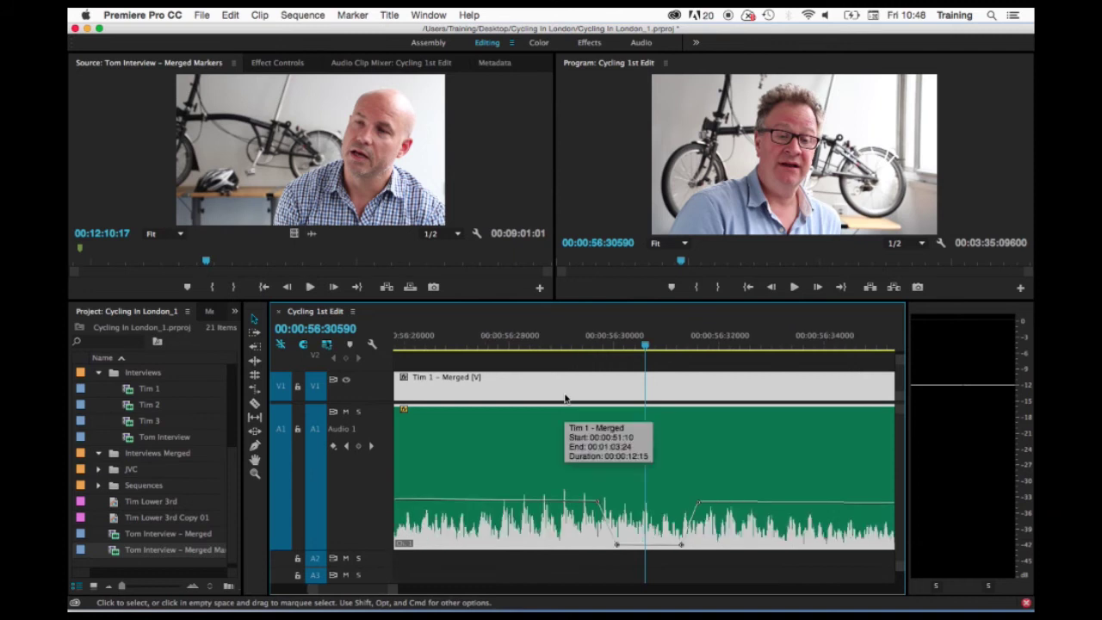
key("minus")
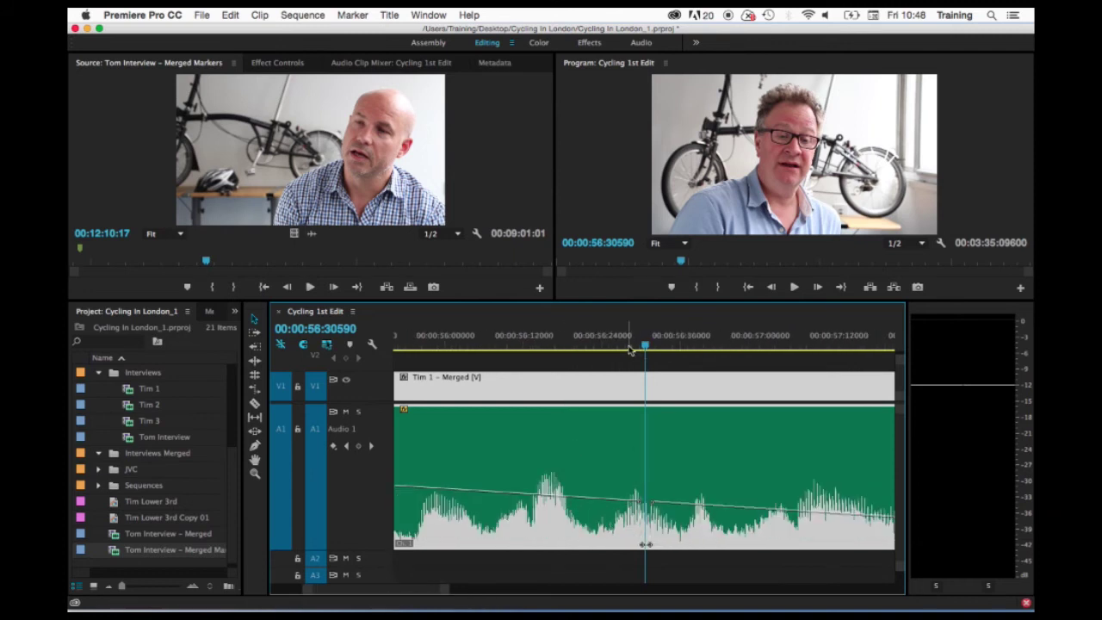
left_click(623, 345)
key("space")
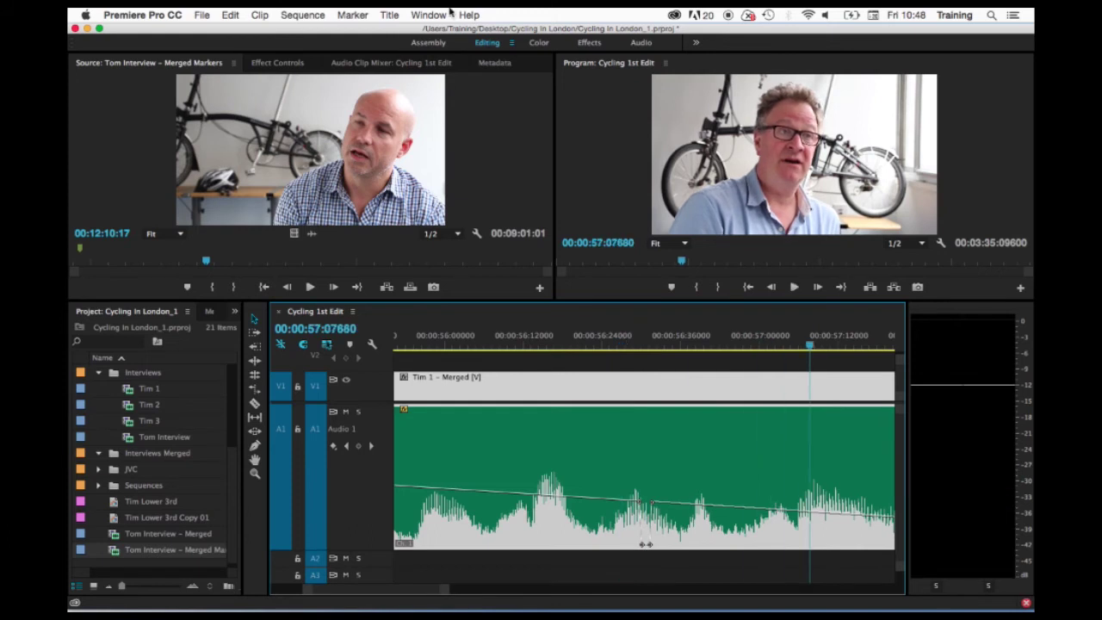
Zoom the Timeline far out so many clips on Audio 1 are visible.
key("minus")
key("minus")
key("minus")
key("minus")
key("minus")
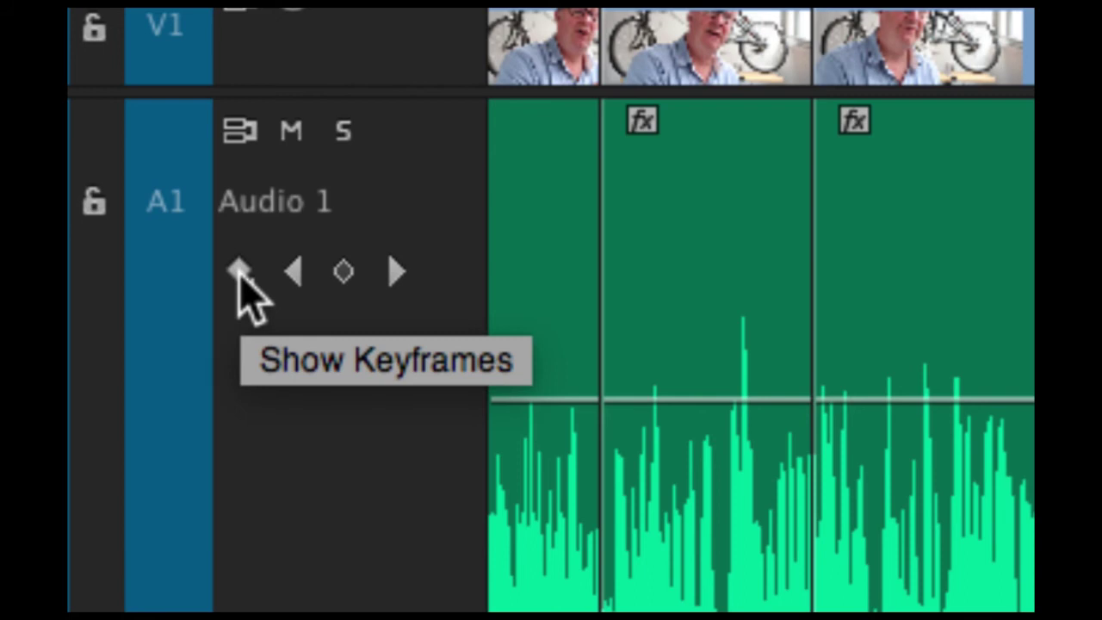
Set the A1 track to show Track Keyframes > Volume instead of clip keyframes.
left_click(240, 273)
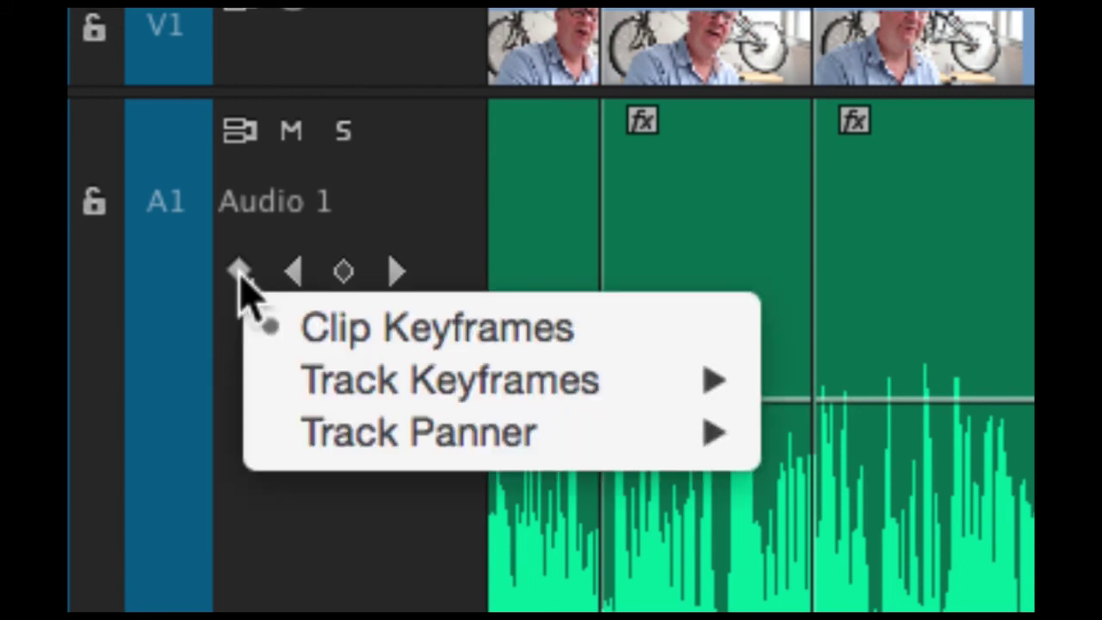
mouse_move(370, 381)
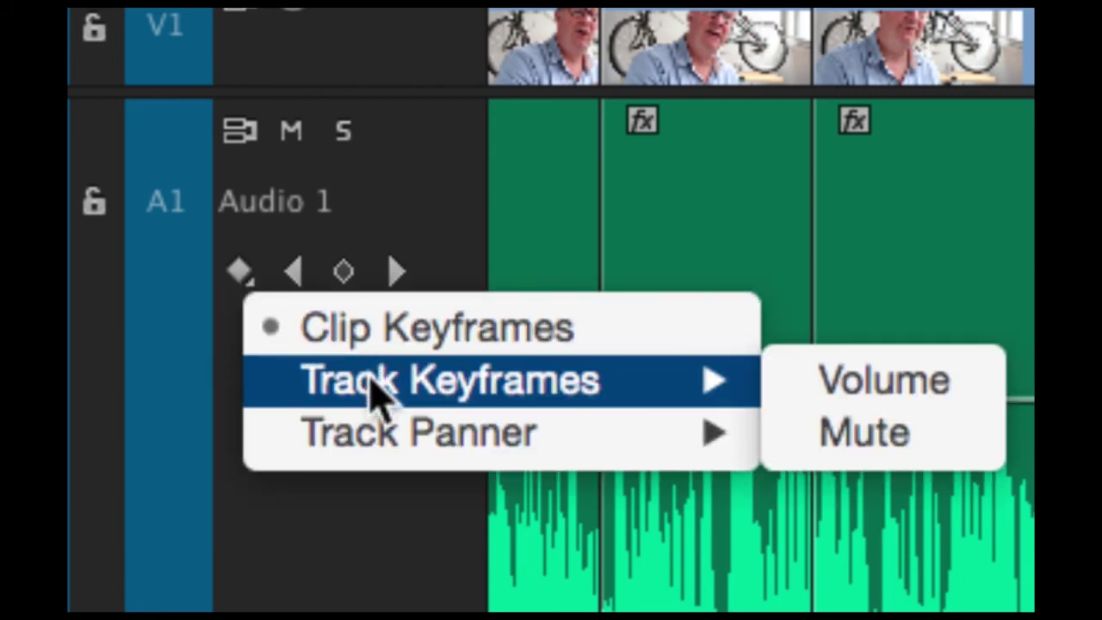
left_click(891, 394)
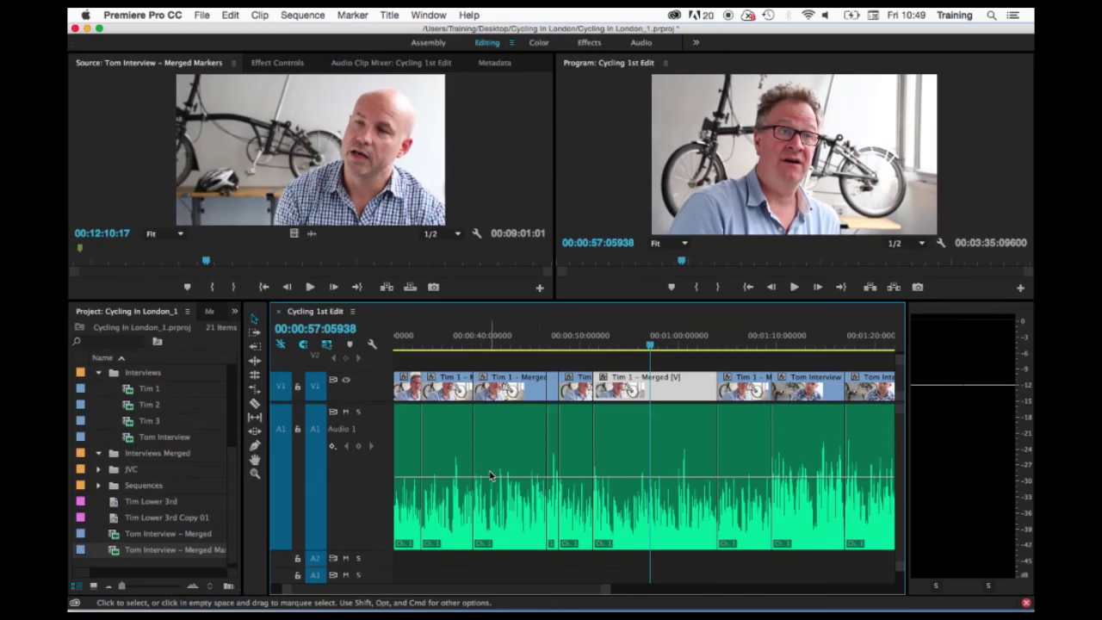
Add four track volume keyframes on Audio 1 and drag the middle stretch down to about -11 dB.
mouse_move(529, 479)
left_mouse_down()
mouse_move(529, 497)
mouse_move(528, 462)
mouse_move(529, 484)
left_mouse_up()
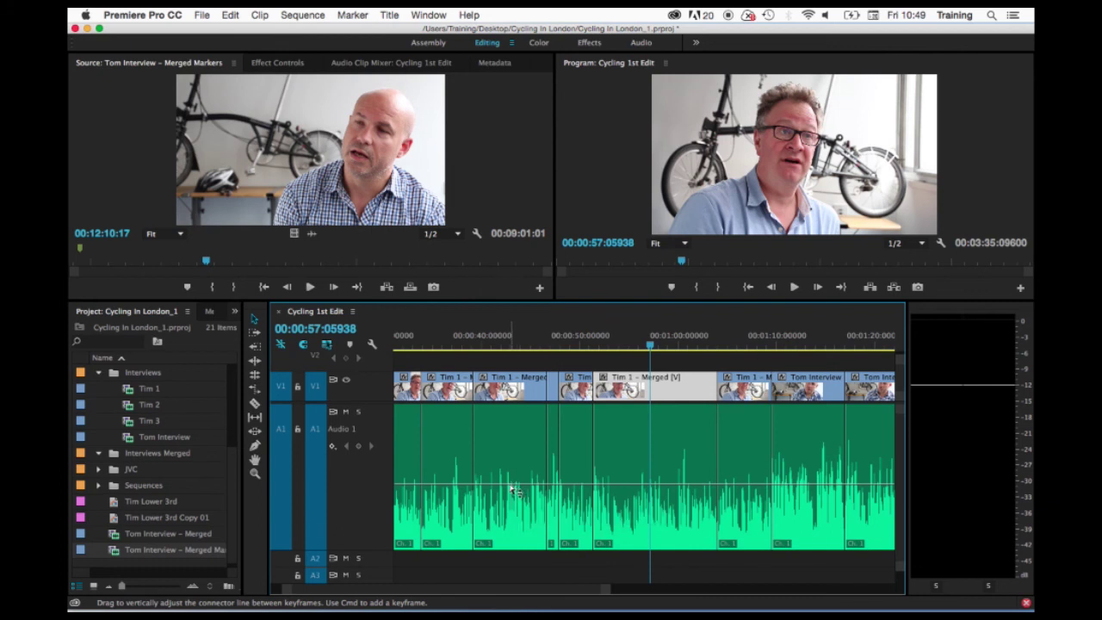
left_click(510, 486, "super")
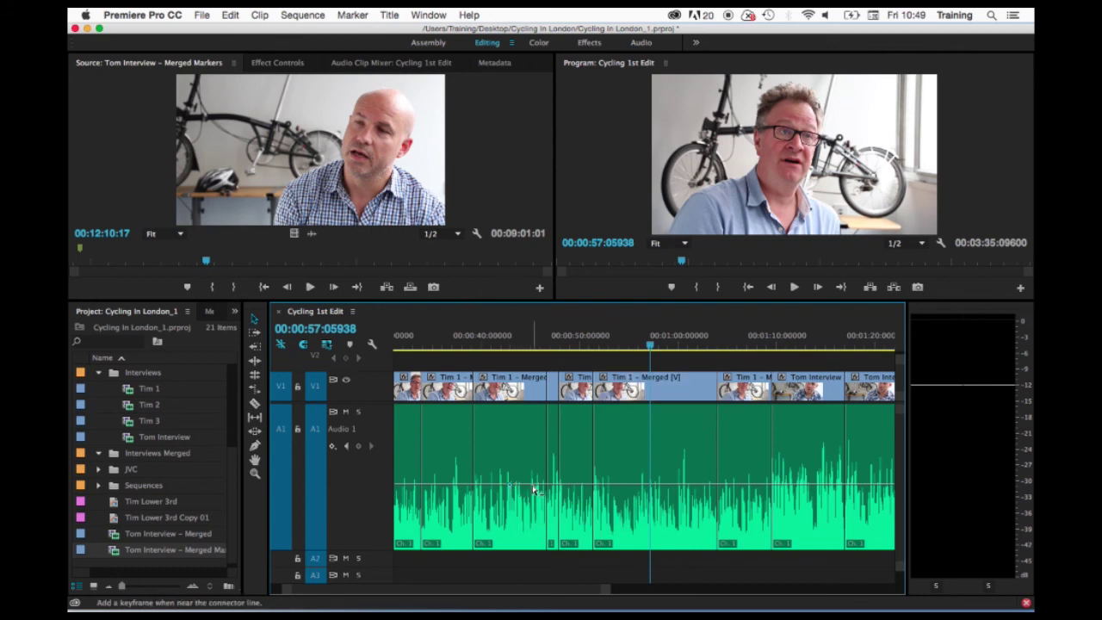
left_click(570, 486, "super")
left_click(710, 486, "super")
left_click(804, 485, "super")
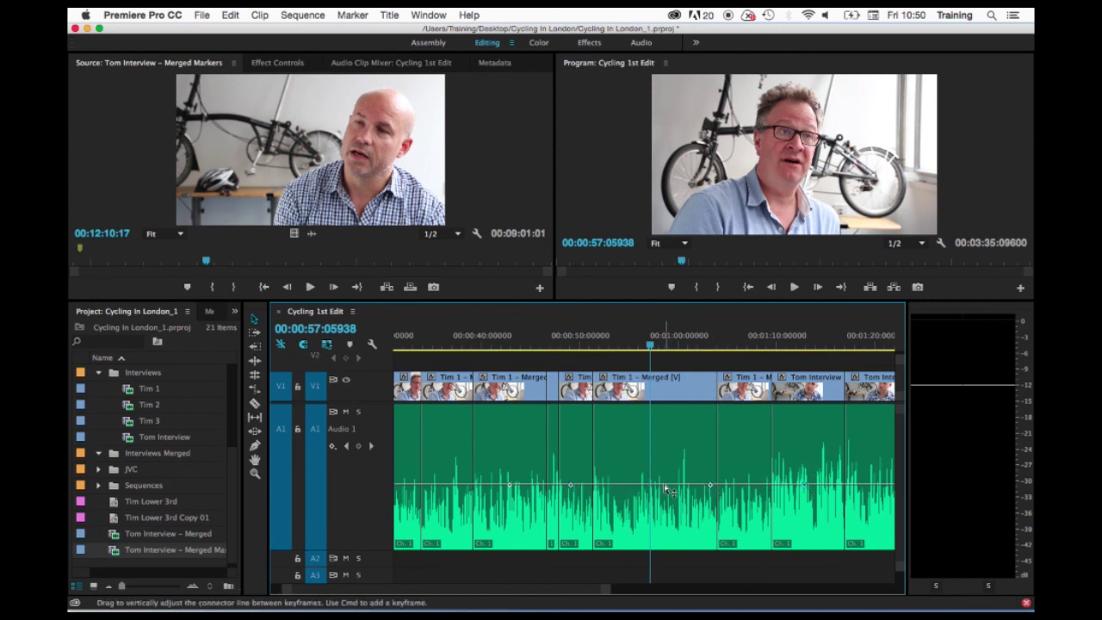
left_click_drag(669, 491, 669, 534)
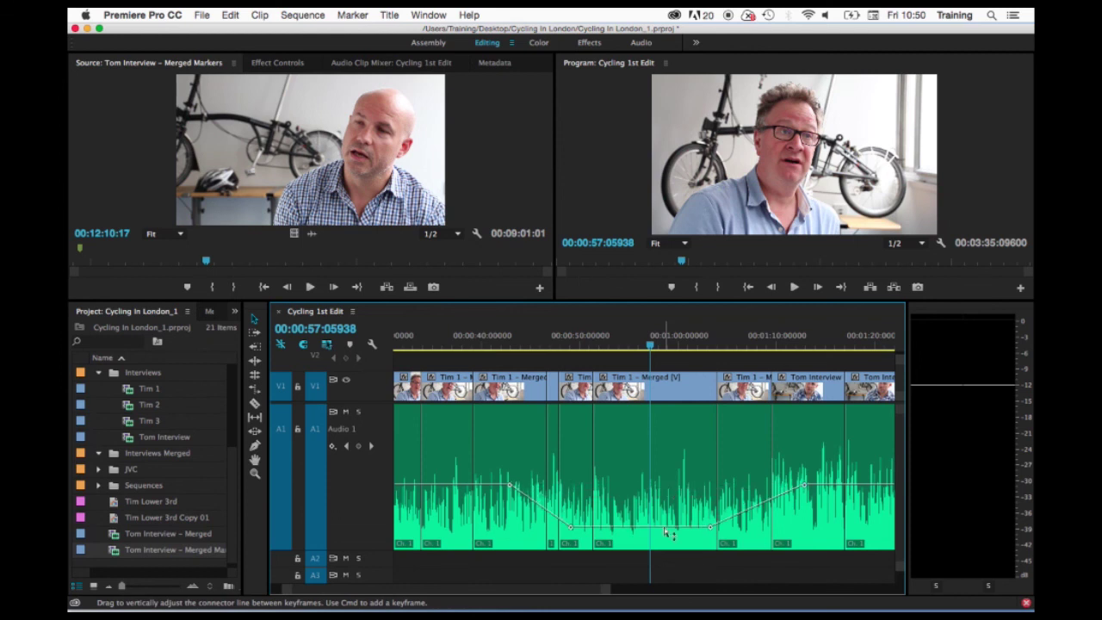